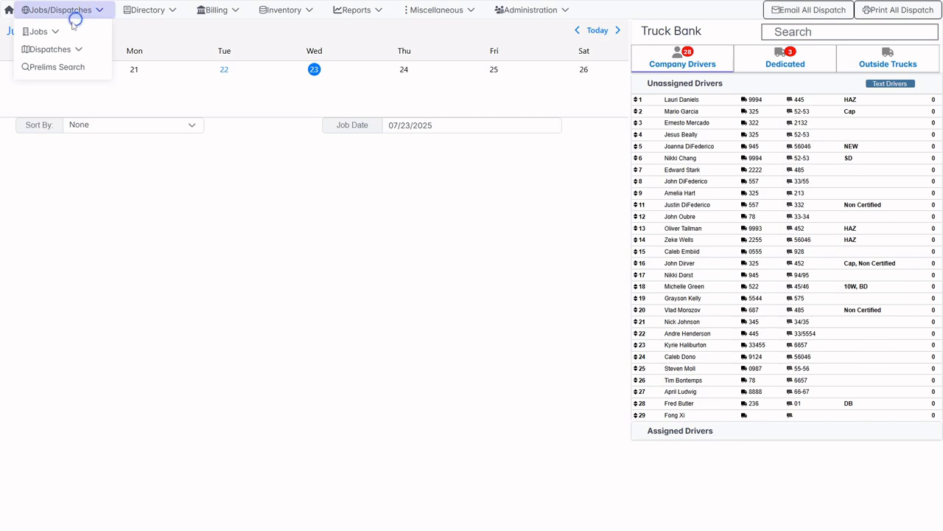
# Start a new job and set its start date to 07/23/2025
pyautogui.click(66, 31)
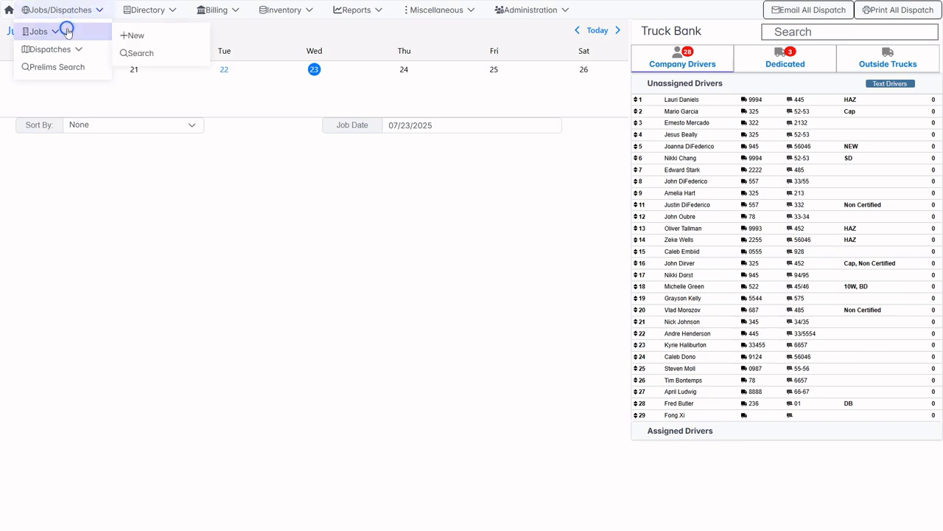
pyautogui.click(145, 35)
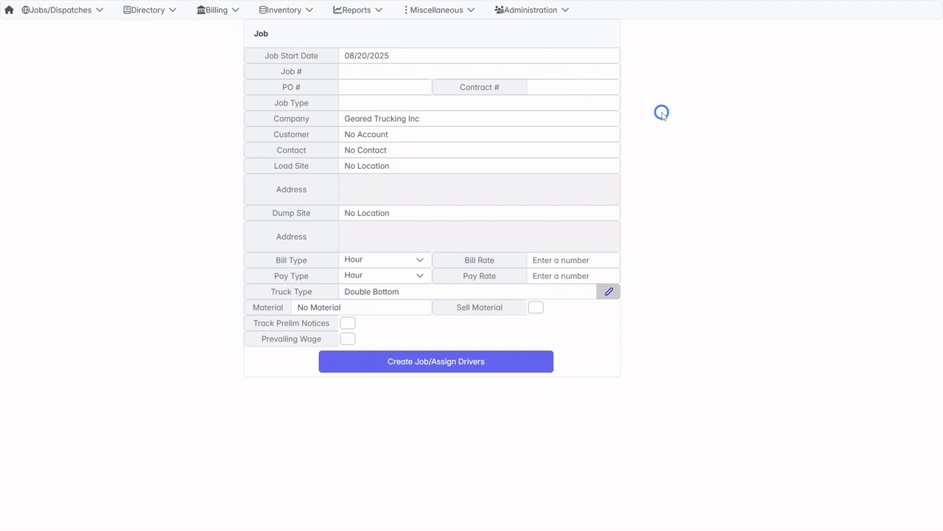
pyautogui.click(428, 56)
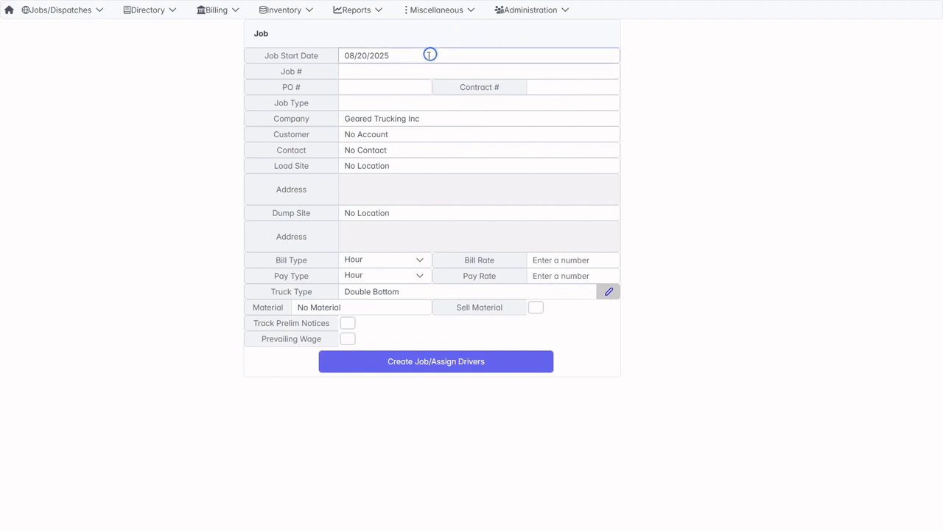
pyautogui.click(428, 56)
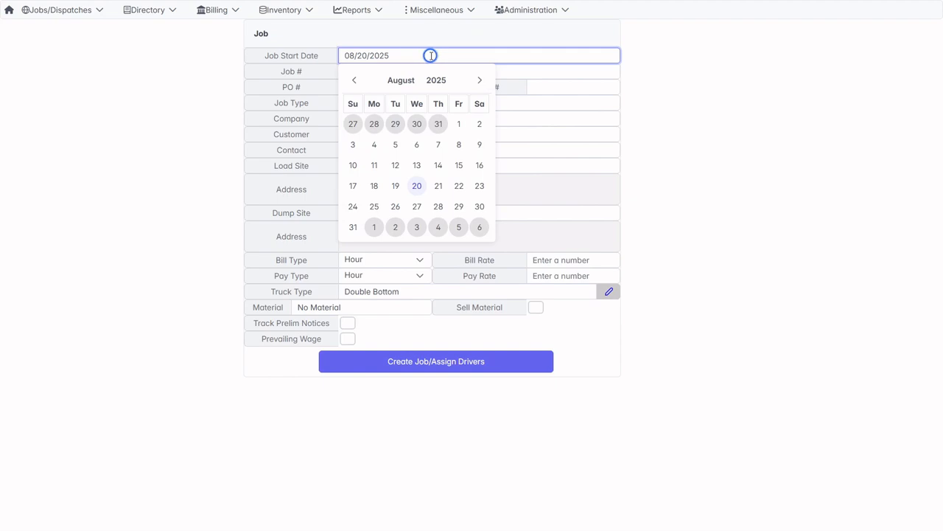
pyautogui.click(405, 80)
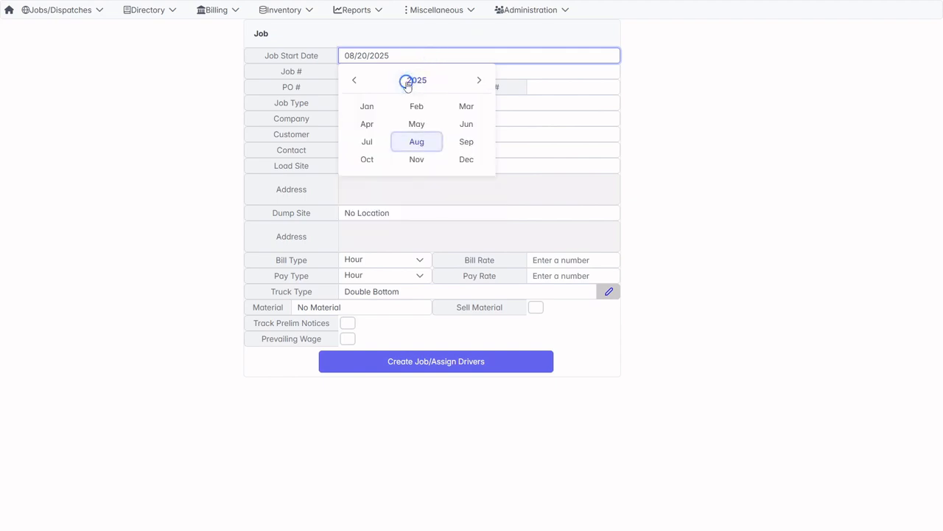
pyautogui.click(372, 141)
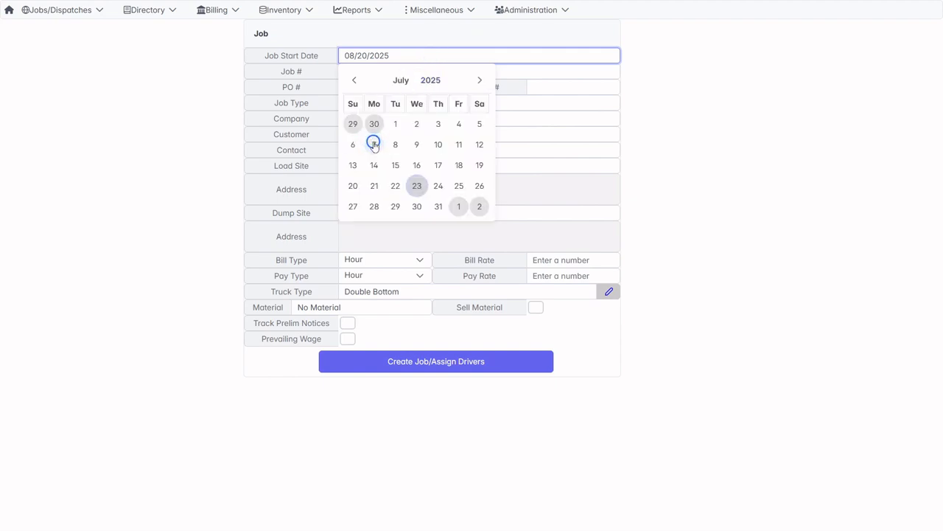
pyautogui.click(417, 186)
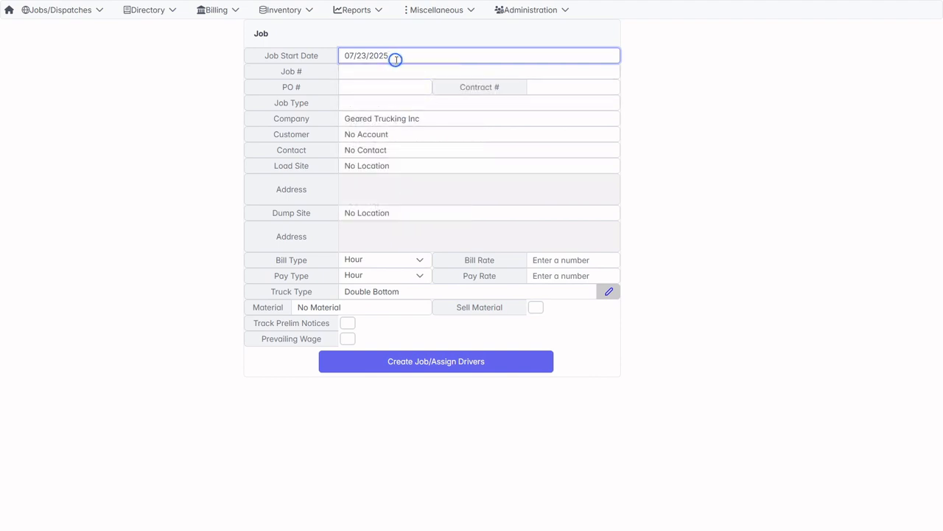
pyautogui.click(218, 179)
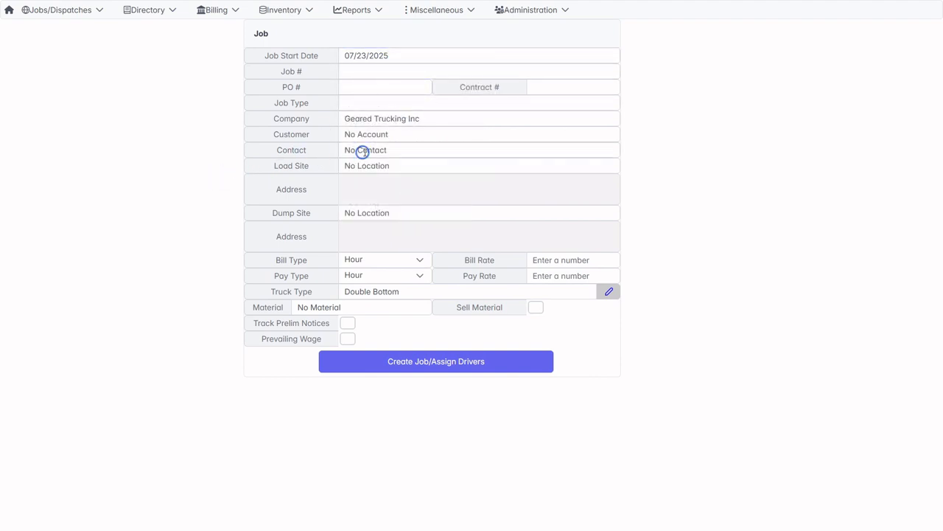
# Add Mason Trucking as a custom account and use it as the job's customer
pyautogui.click(383, 135)
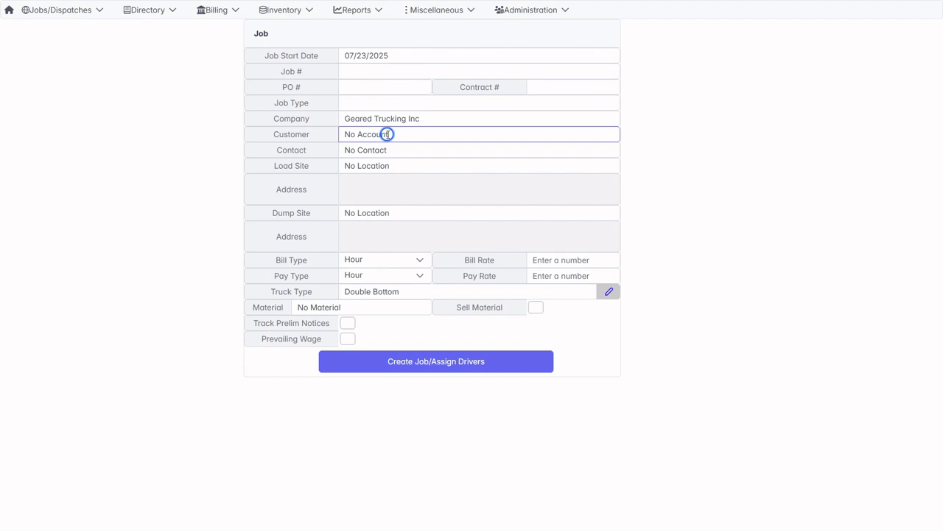
pyautogui.click(387, 135)
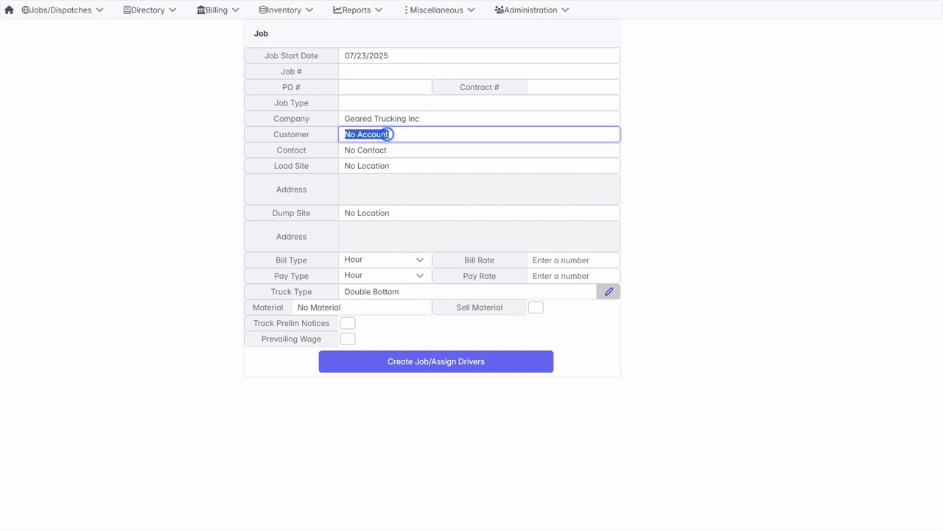
pyautogui.click(387, 135)
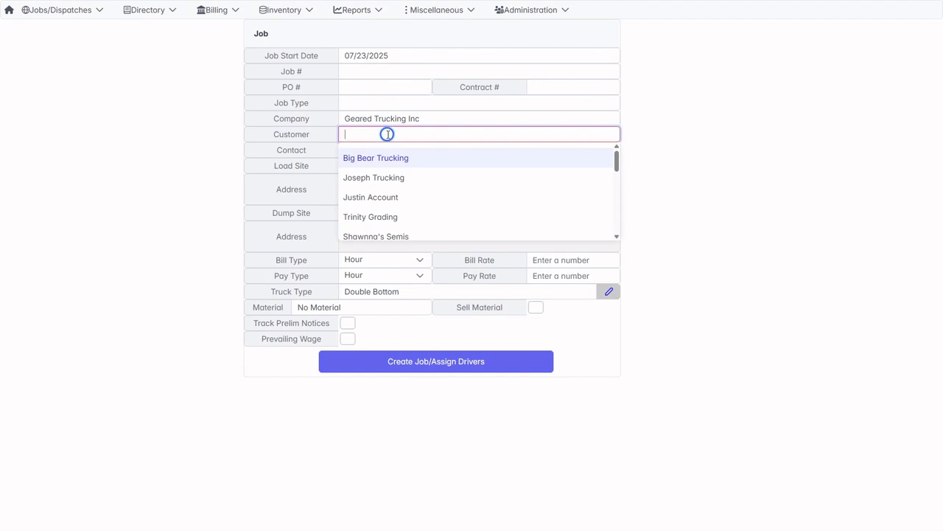
pyautogui.write('Mason')
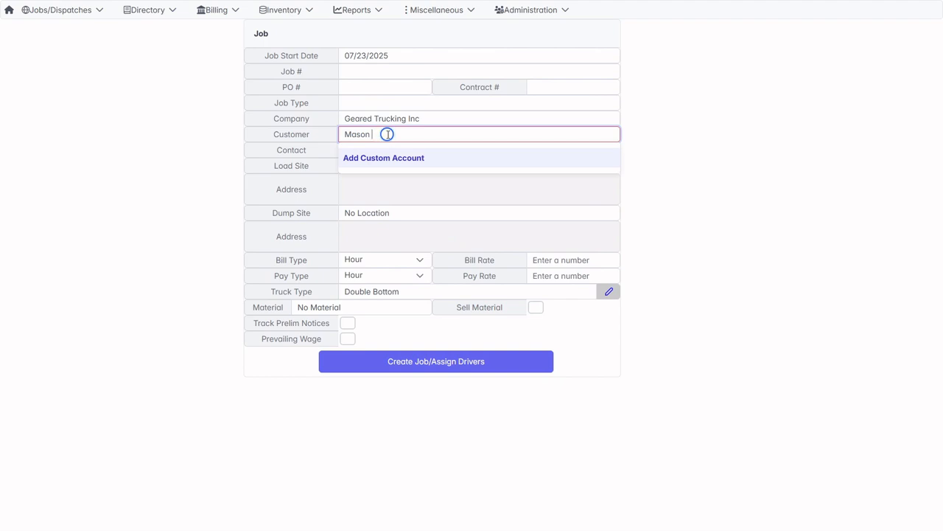
pyautogui.write('Trucking')
pyautogui.click(423, 157)
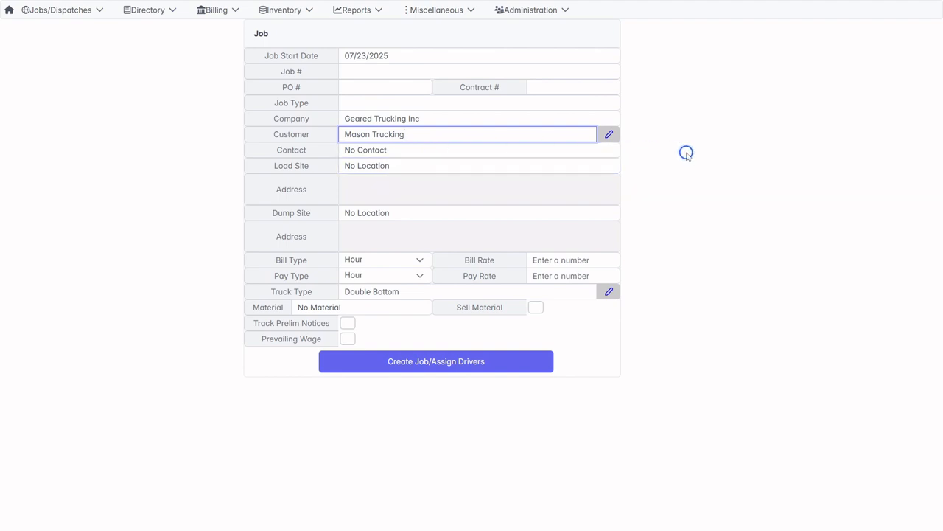
pyautogui.click(692, 312)
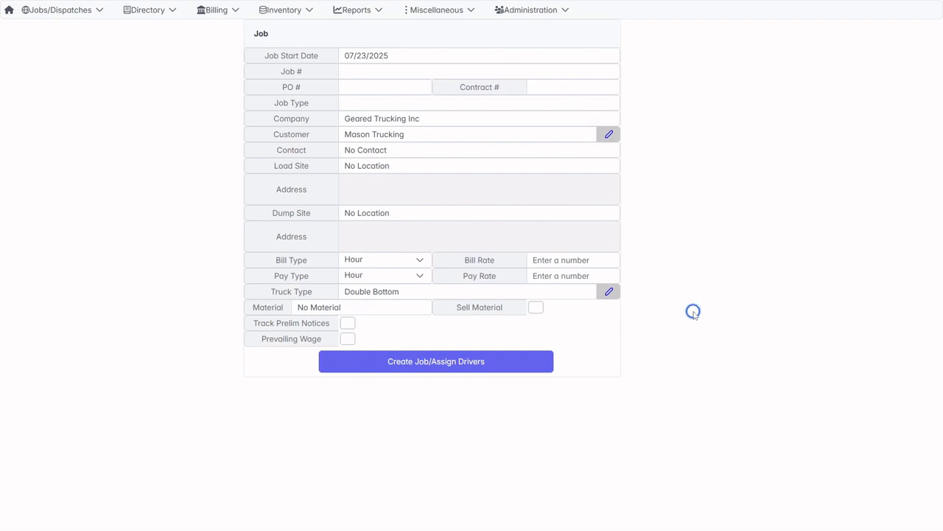
# Set the load site by searching for its street address and picking the San Francisco match
pyautogui.click(506, 168)
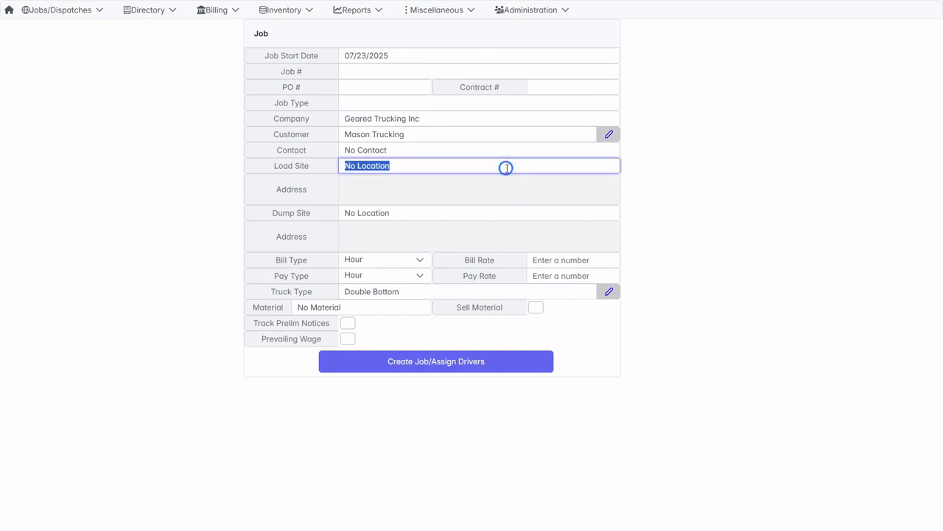
pyautogui.write('22')
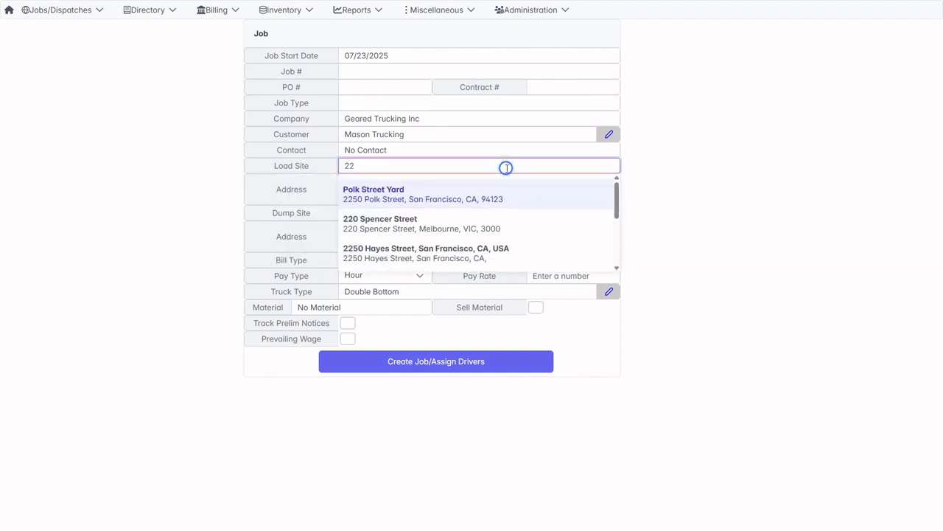
pyautogui.write('5')
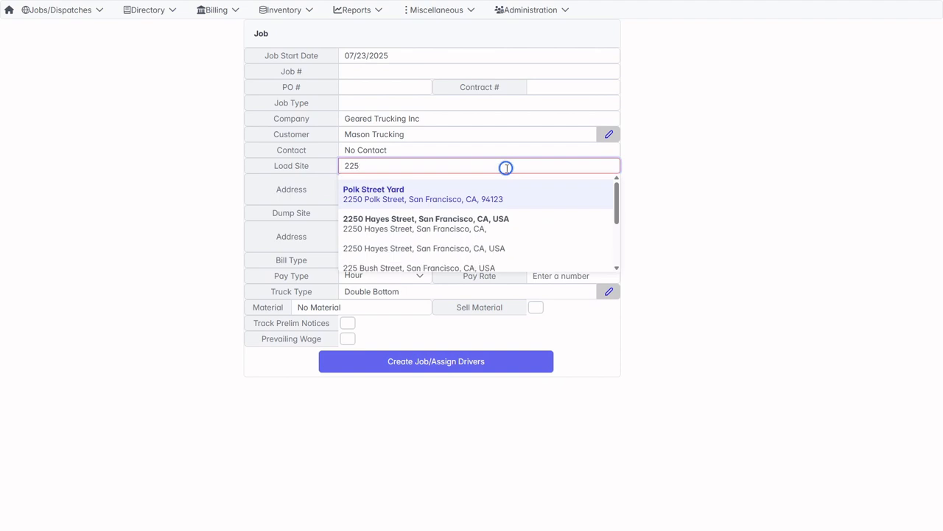
pyautogui.write('0')
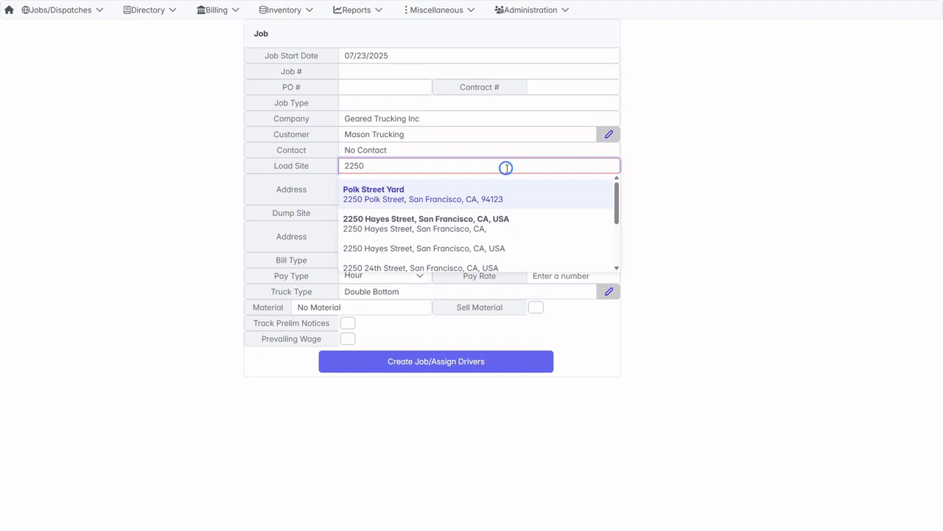
pyautogui.write('chest')
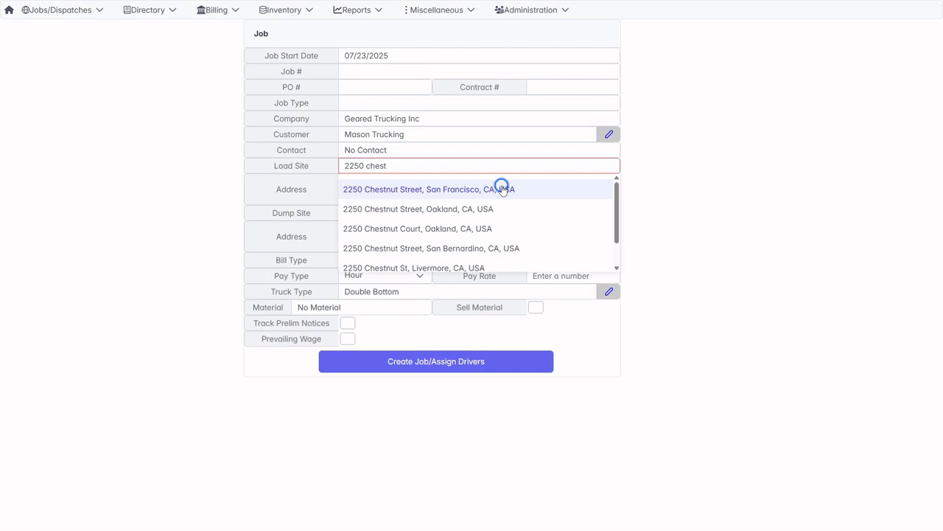
pyautogui.click(502, 189)
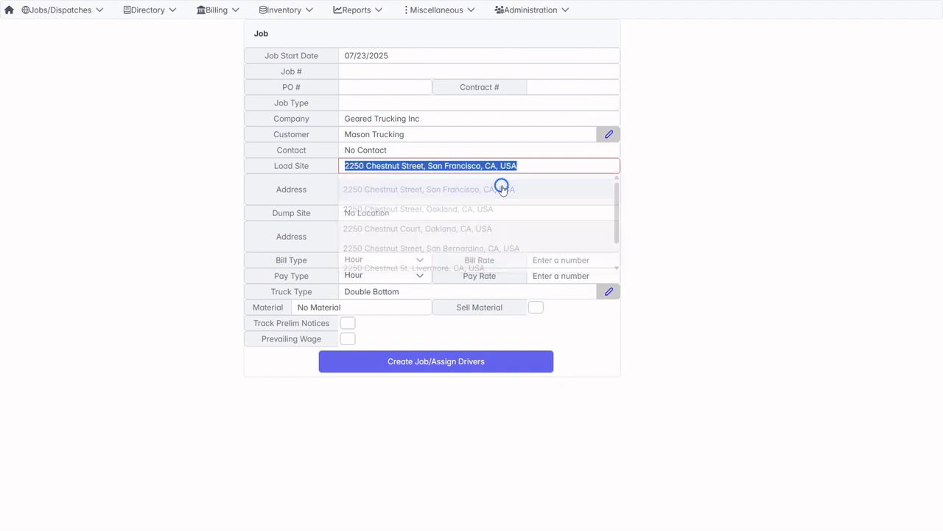
pyautogui.click(671, 190)
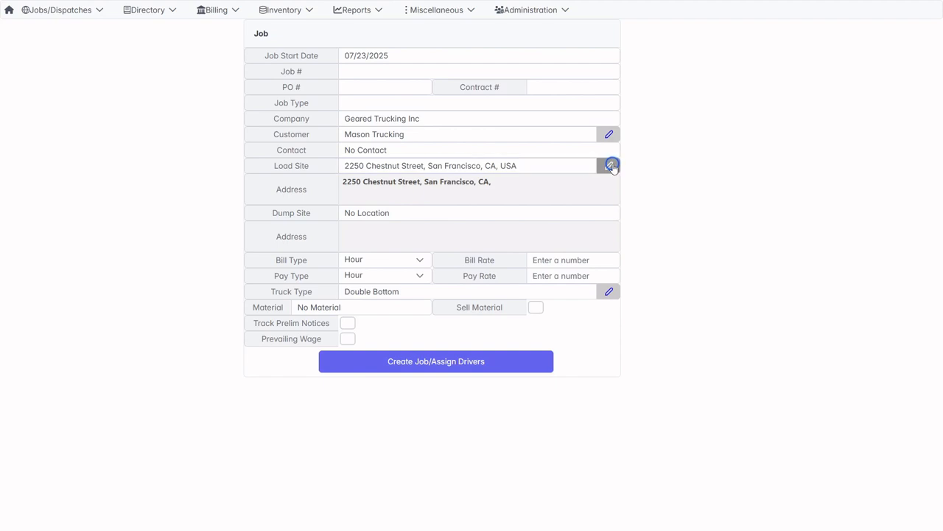
# Rename the load site location to Chestnut Plant and save its details
pyautogui.click(611, 166)
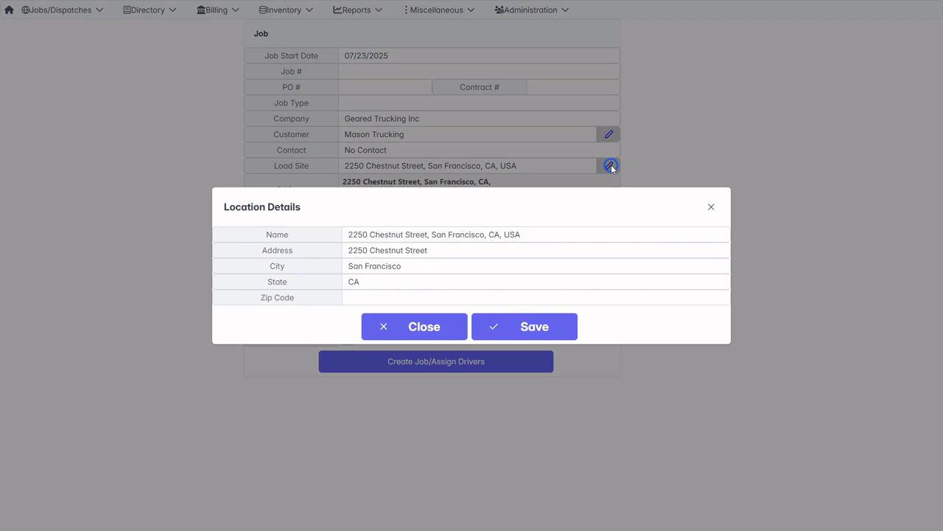
pyautogui.tripleClick(493, 234)
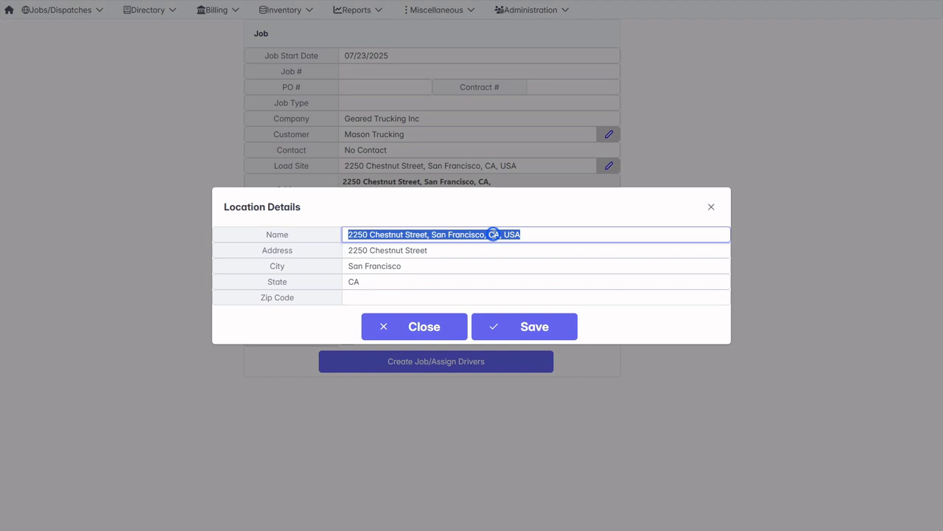
pyautogui.write('Chestnut')
pyautogui.press('BackSpace')
pyautogui.press('BackSpace')
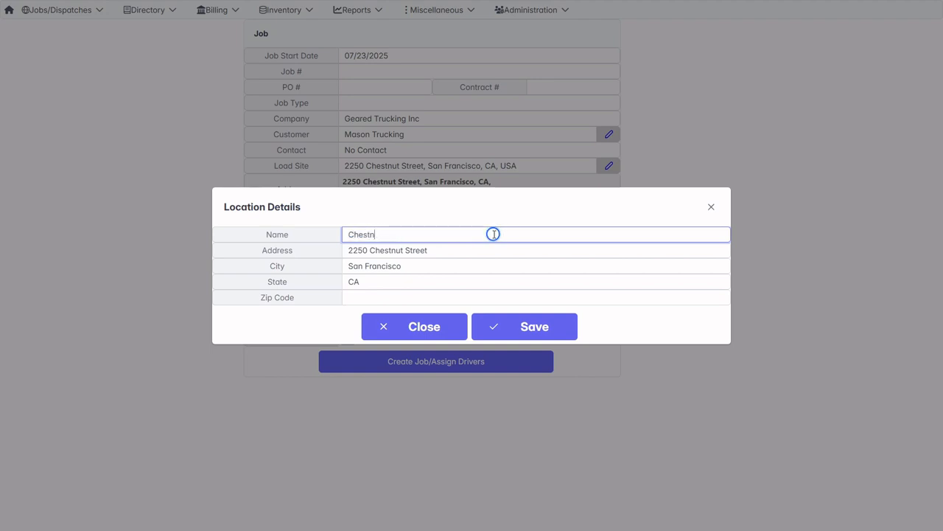
pyautogui.write('ut Plant')
pyautogui.click(526, 330)
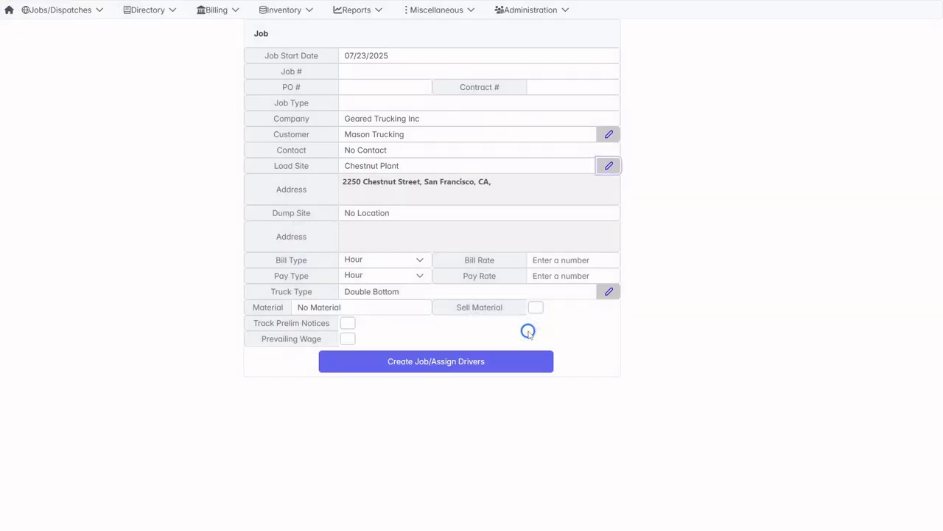
# Search for union in the dump site and choose Union Station
pyautogui.click(389, 211)
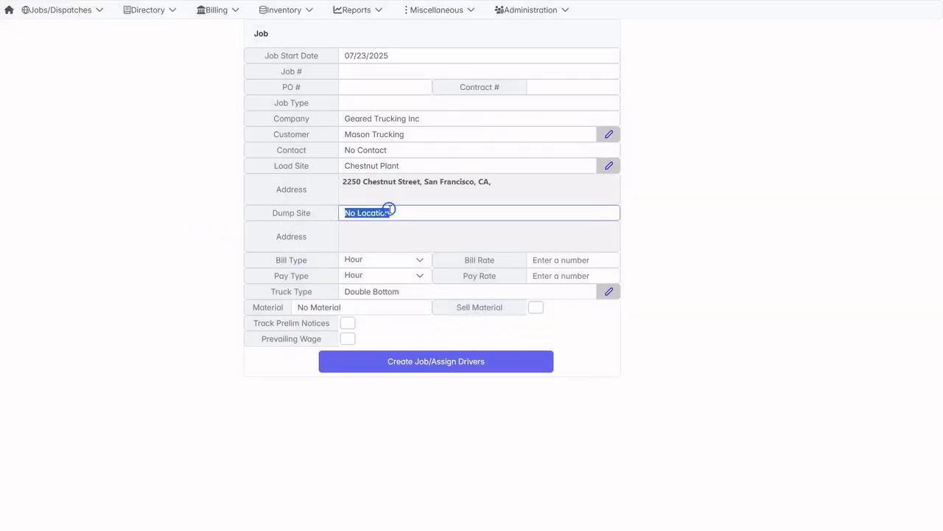
pyautogui.write('union')
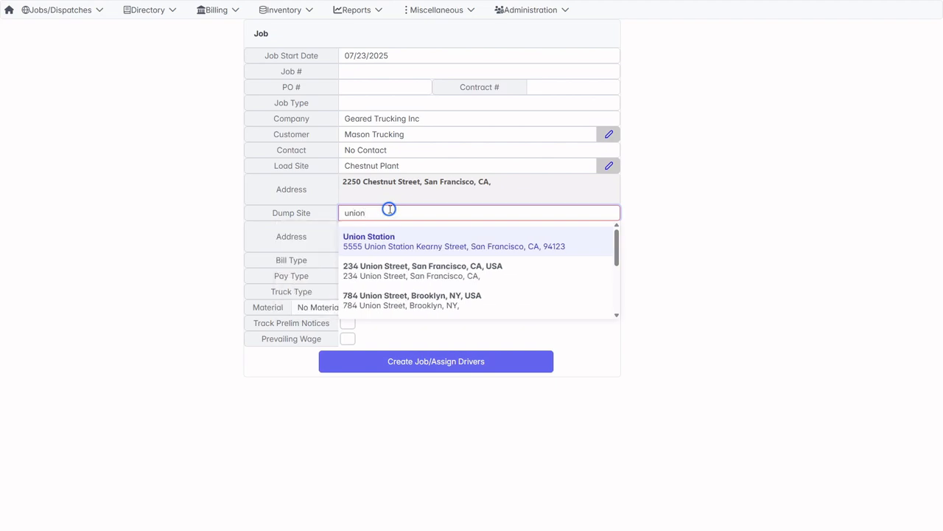
pyautogui.press('Return')
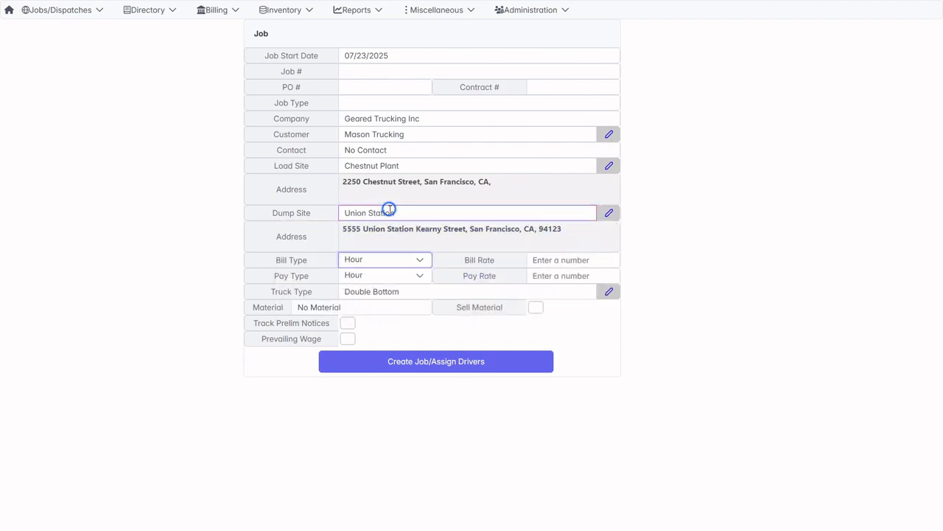
# Keep the bill type at Hour and set the bill rate to 120.00 and the pay rate to 100.00
pyautogui.click(420, 261)
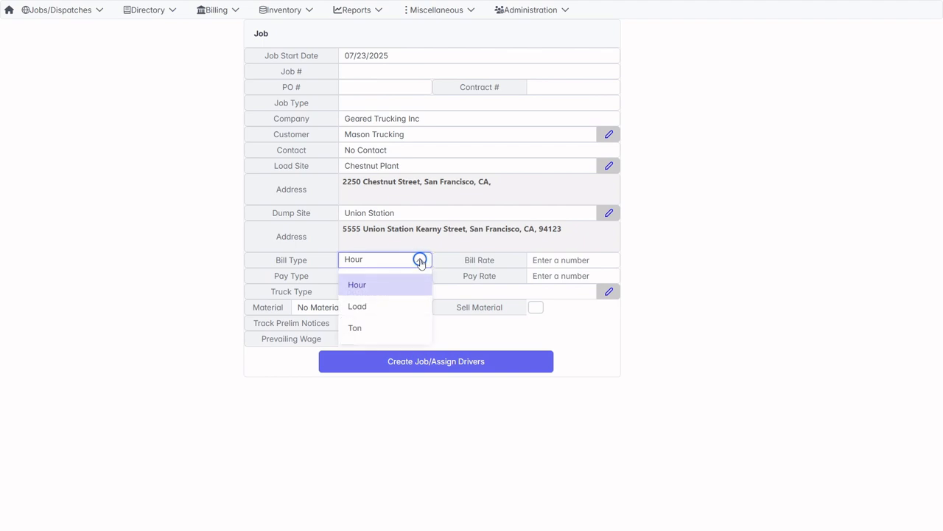
pyautogui.click(420, 259)
pyautogui.click(553, 260)
pyautogui.write('120.00')
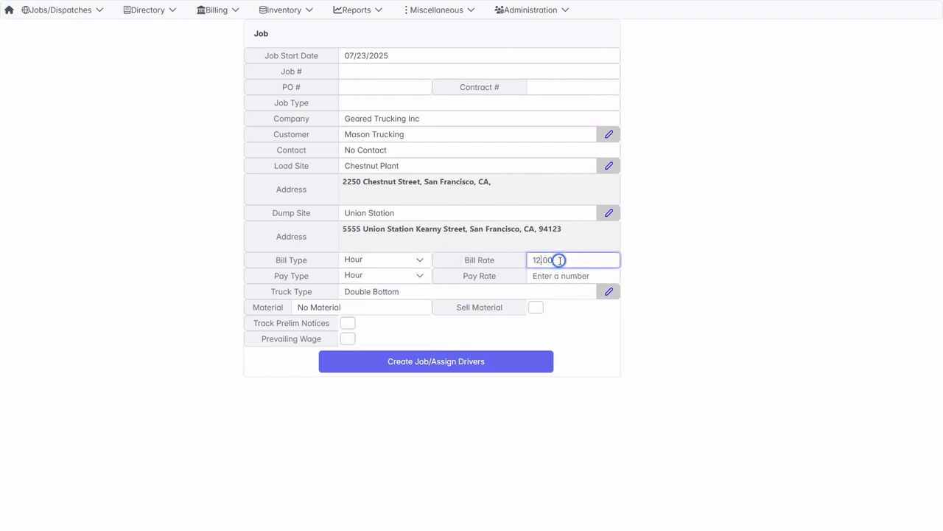
pyautogui.click(559, 277)
pyautogui.write('100.00')
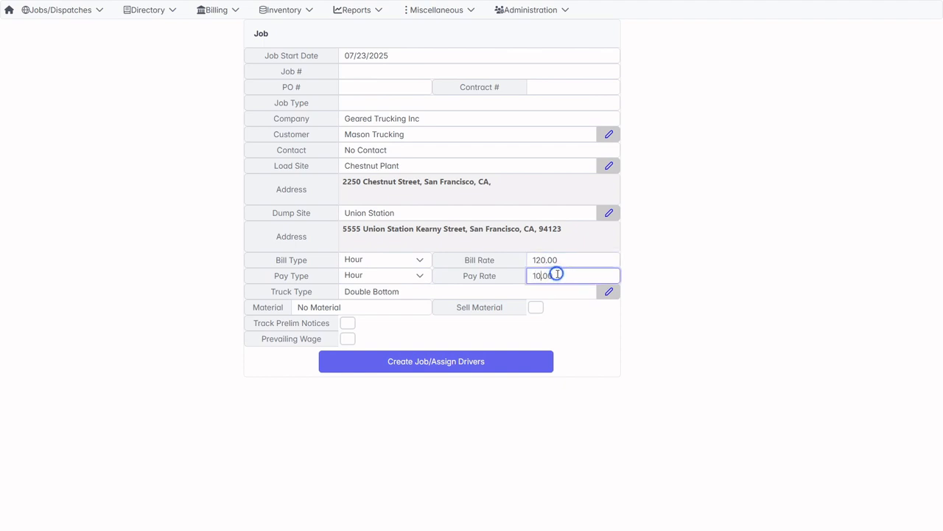
# Set the job's truck type to Super 10
pyautogui.click(473, 287)
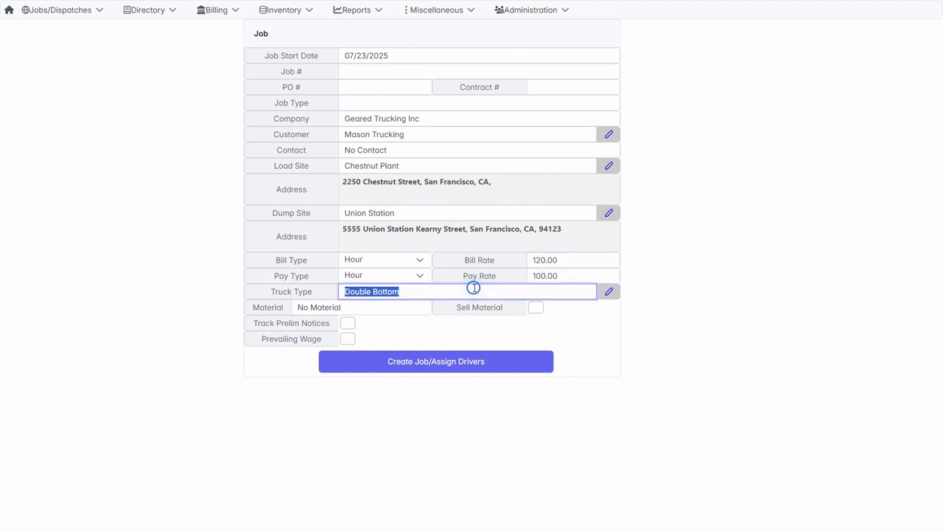
pyautogui.write('super')
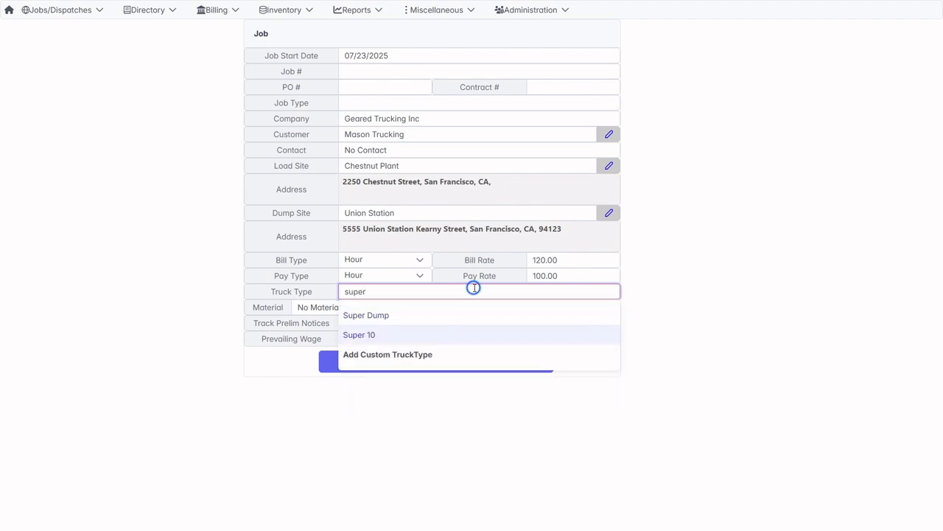
pyautogui.press('Tab')
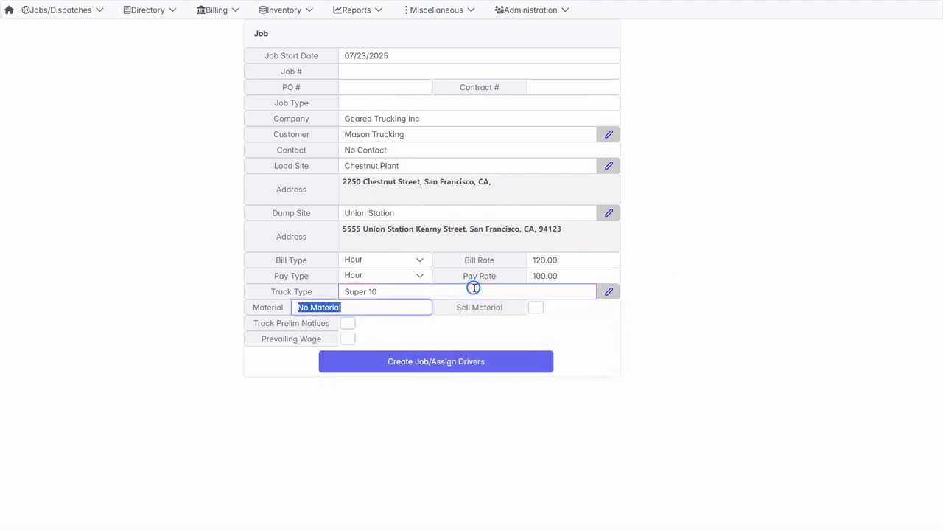
# Search the material for 3, choose 1/3 ", and create the job to continue to driver assignment
pyautogui.write('3')
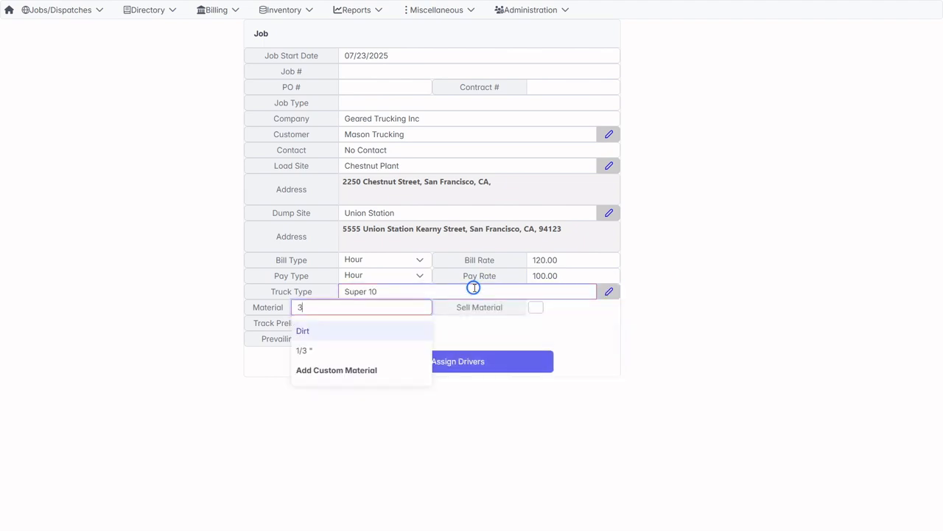
pyautogui.click(339, 351)
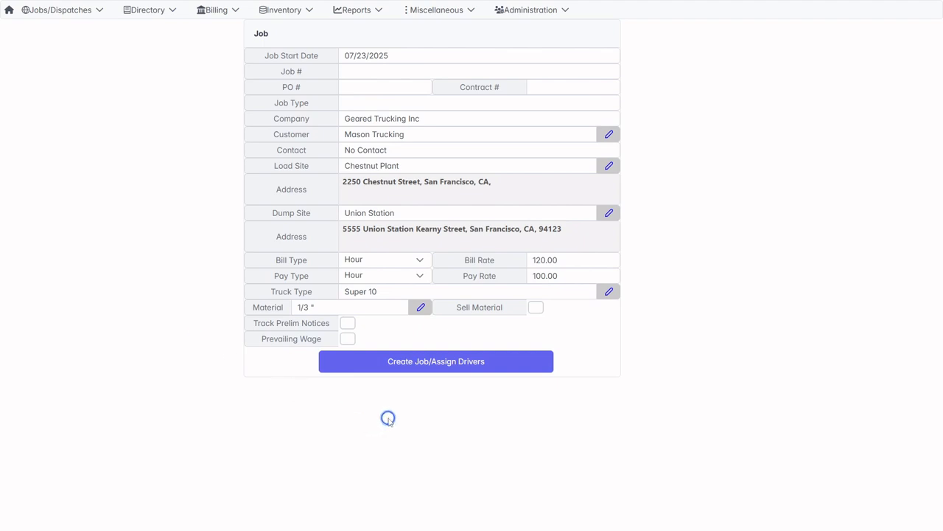
pyautogui.click(439, 362)
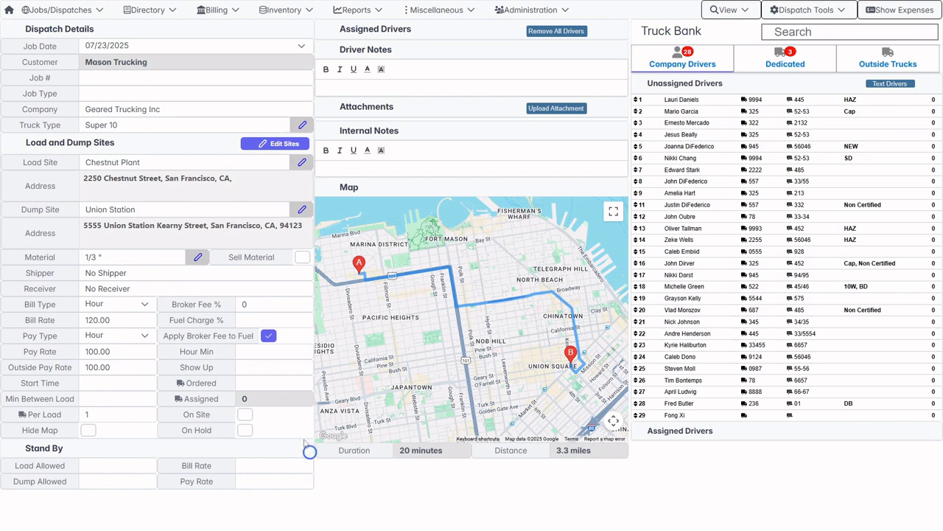
# Assign the unassigned company driver numbered 2 in the truck bank to the dispatch
pyautogui.click(256, 347)
pyautogui.click(704, 112)
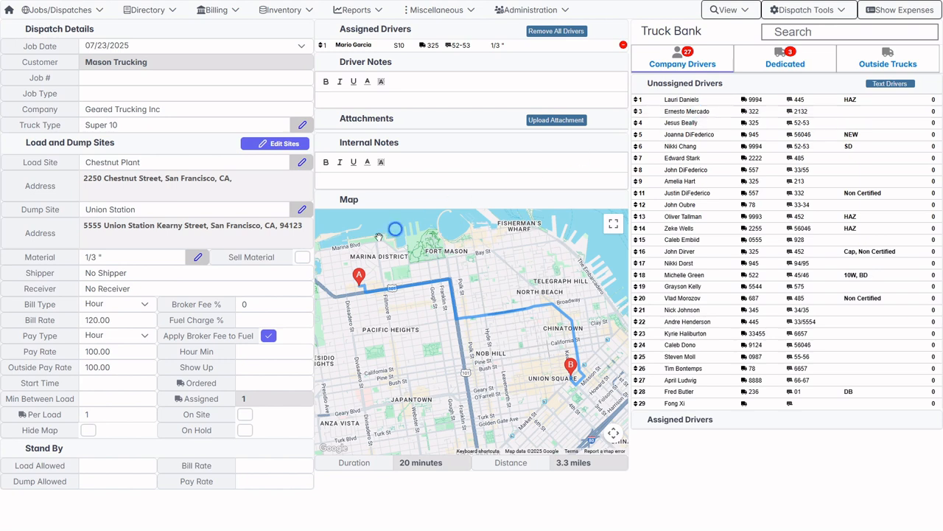
# Set the dispatch start time to 05:45 and the minutes between loads to 15
pyautogui.click(124, 384)
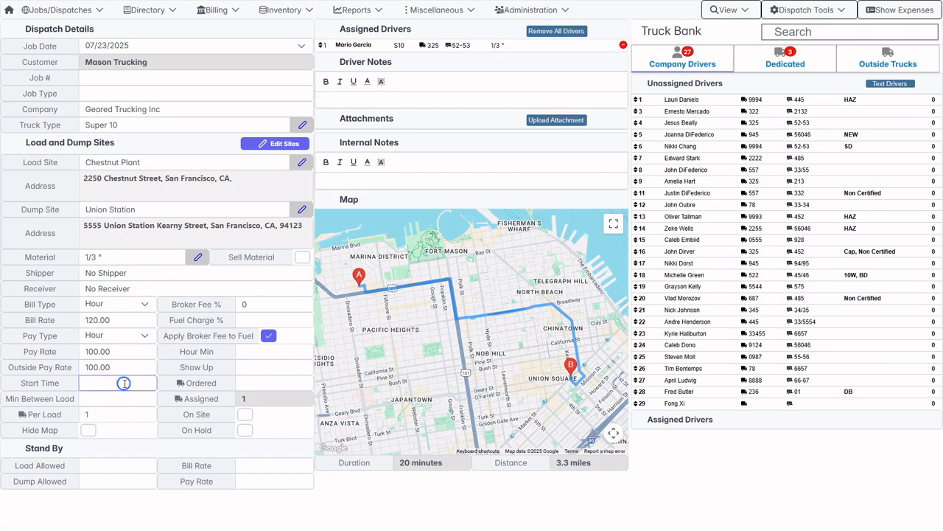
pyautogui.write('5:45')
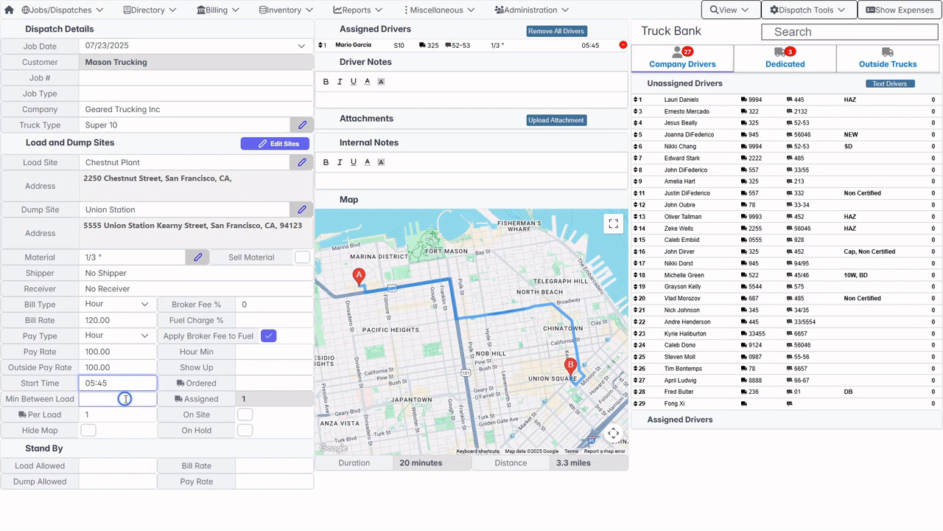
pyautogui.click(126, 398)
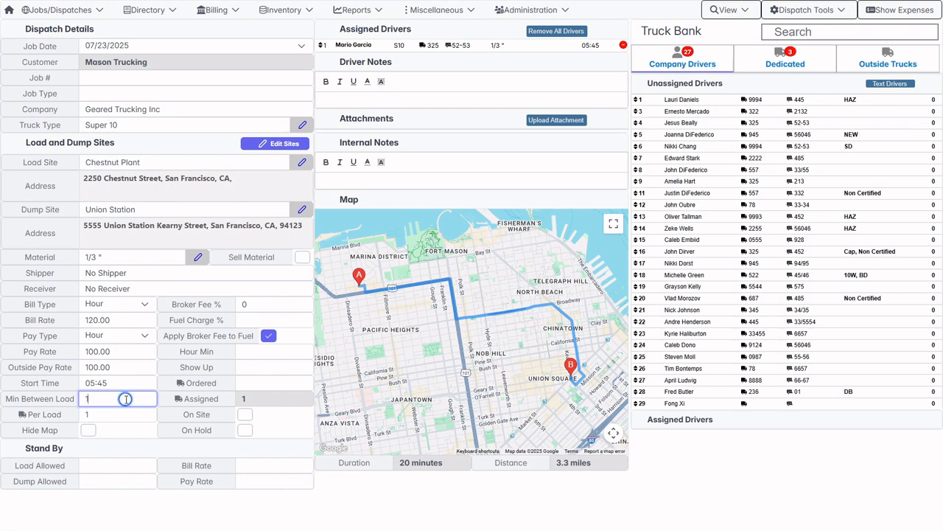
pyautogui.write('15')
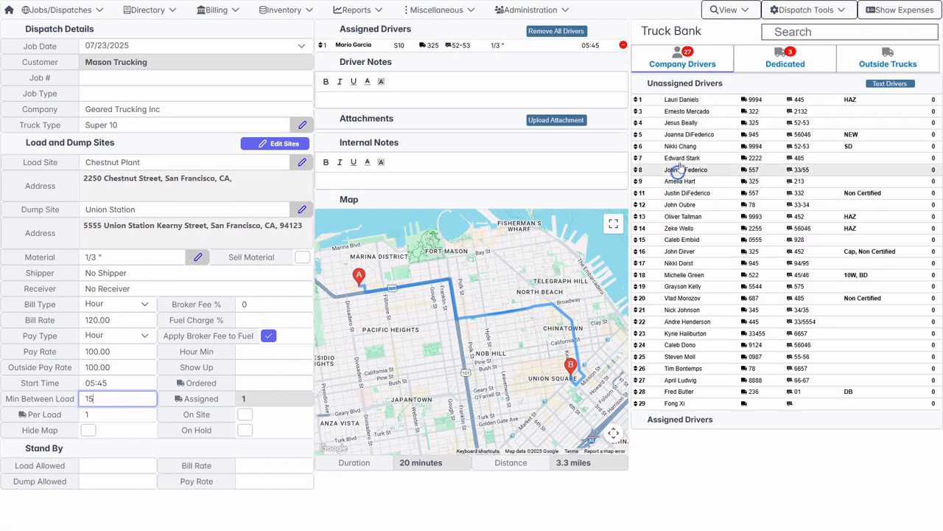
# Assign the company drivers numbered 3, 4 and 11, and move the second assigned driver to fourth place in the order
pyautogui.doubleClick(706, 114)
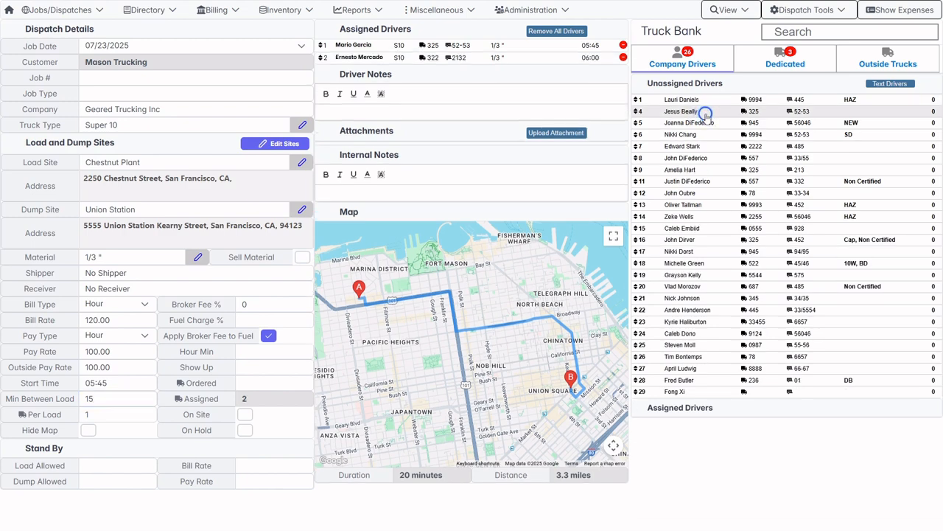
pyautogui.doubleClick(705, 112)
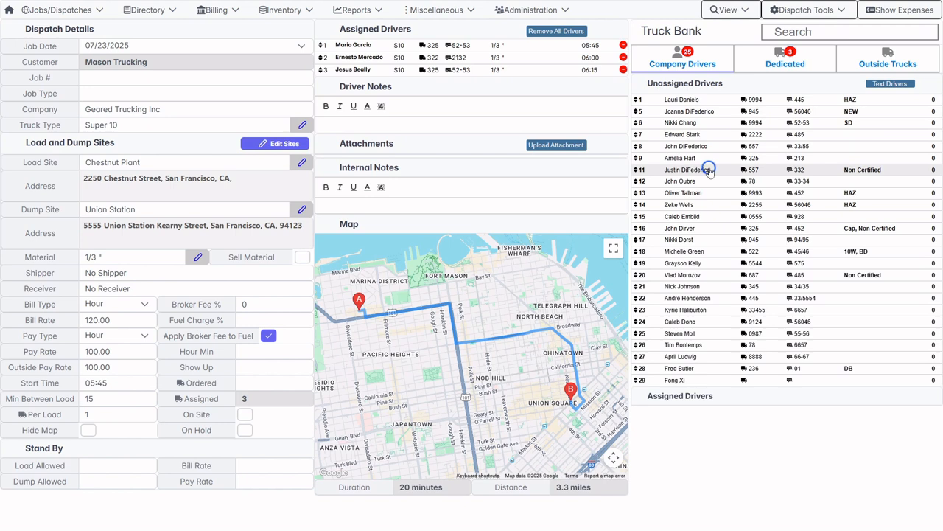
pyautogui.doubleClick(708, 170)
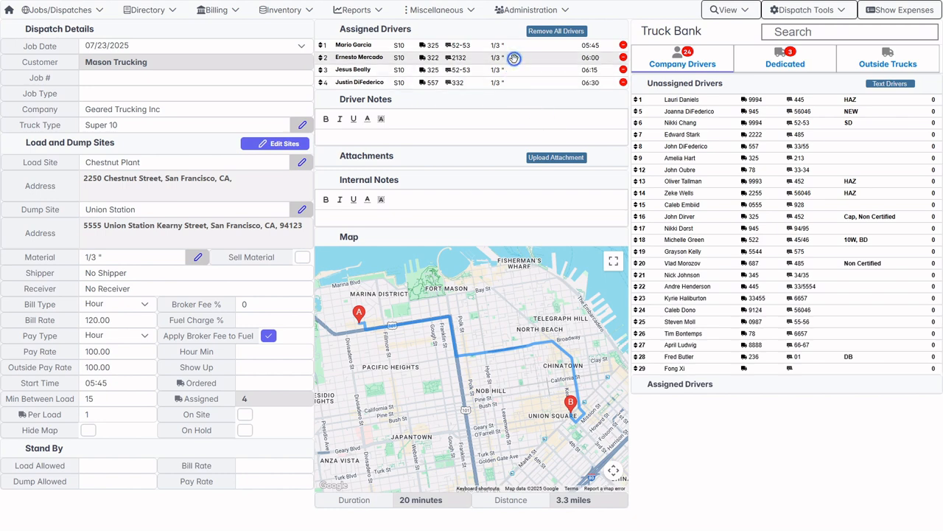
pyautogui.moveTo(514, 59); pyautogui.dragTo(514, 85)
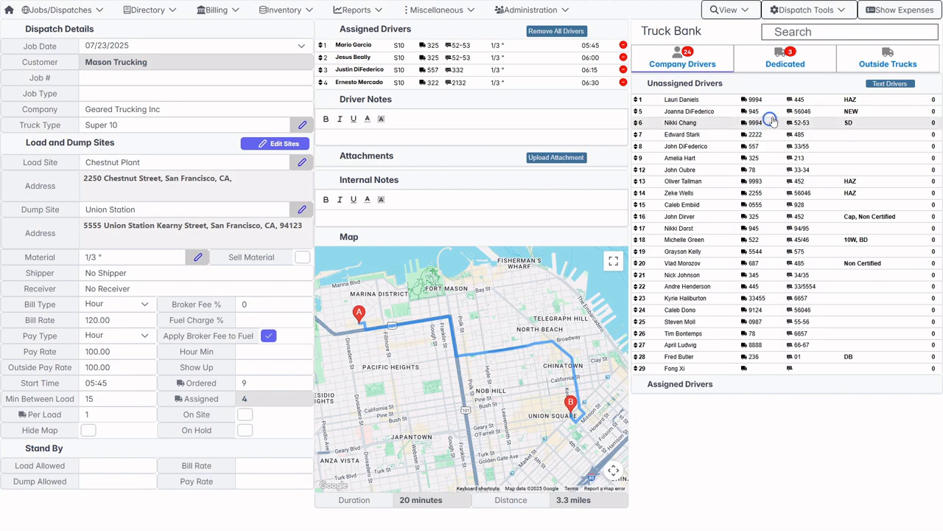
# Assign 5 outside trucks from the carrier Justin Account to the dispatch
pyautogui.click(873, 63)
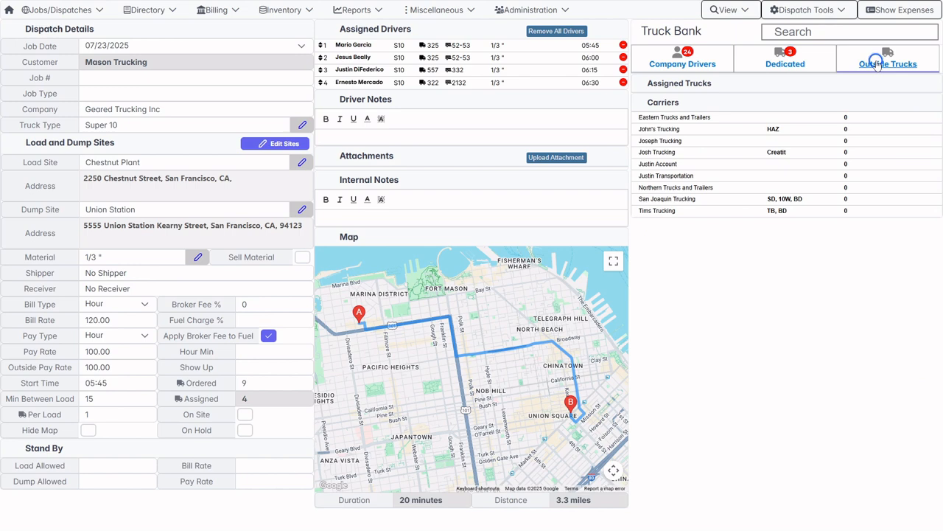
pyautogui.click(684, 164)
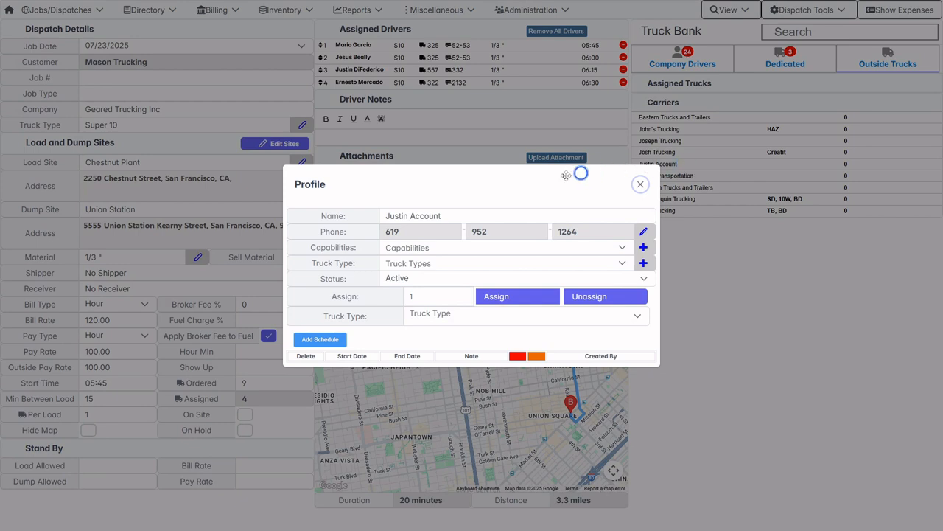
pyautogui.moveTo(566, 176); pyautogui.dragTo(521, 160)
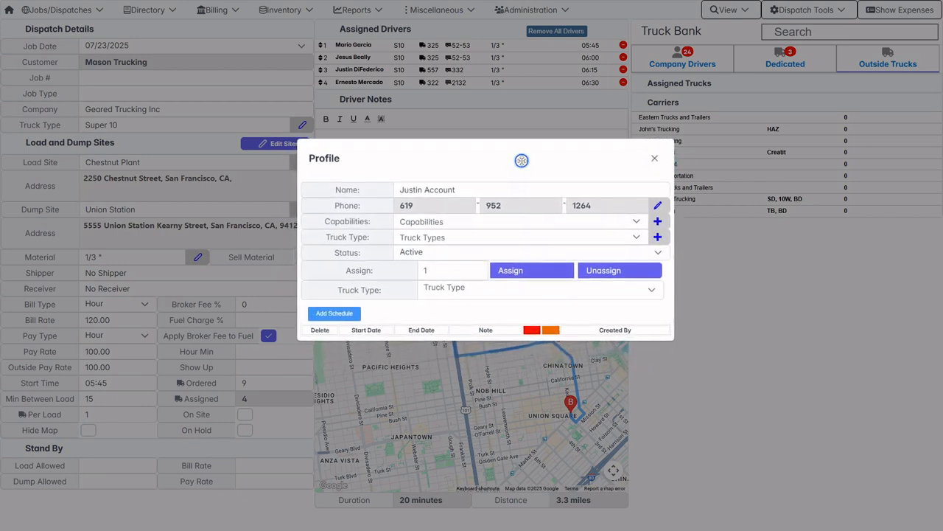
pyautogui.click(437, 270)
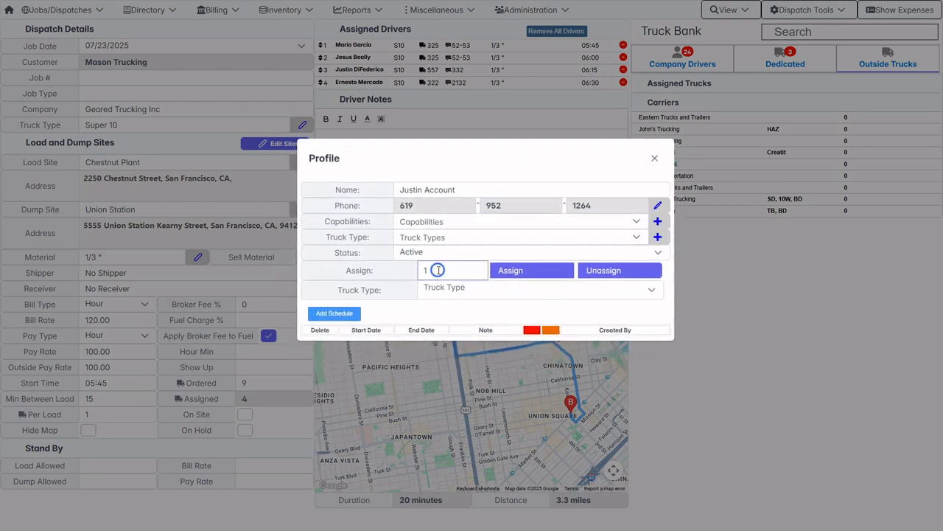
pyautogui.doubleClick(438, 270)
pyautogui.write('5')
pyautogui.click(539, 273)
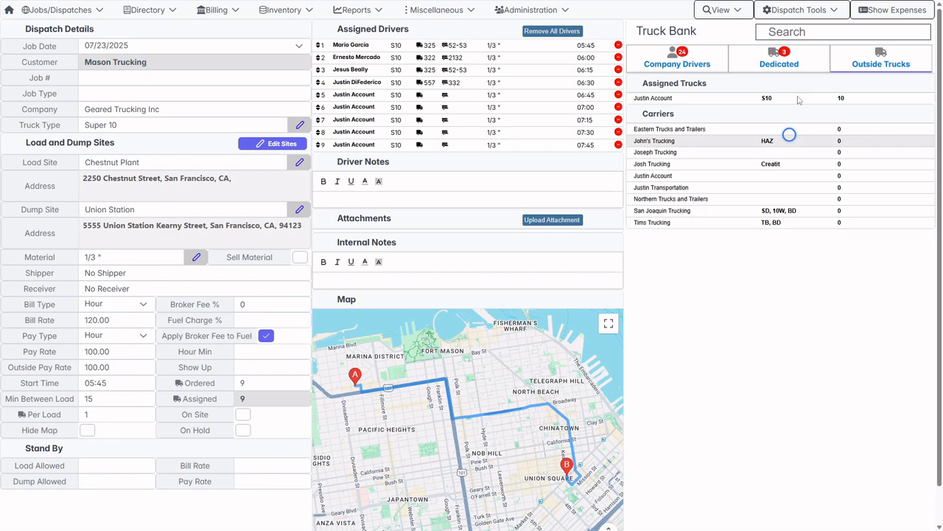
# Release the Mason Trucking dispatch and choose to notify the drivers that it is ready
pyautogui.click(804, 11)
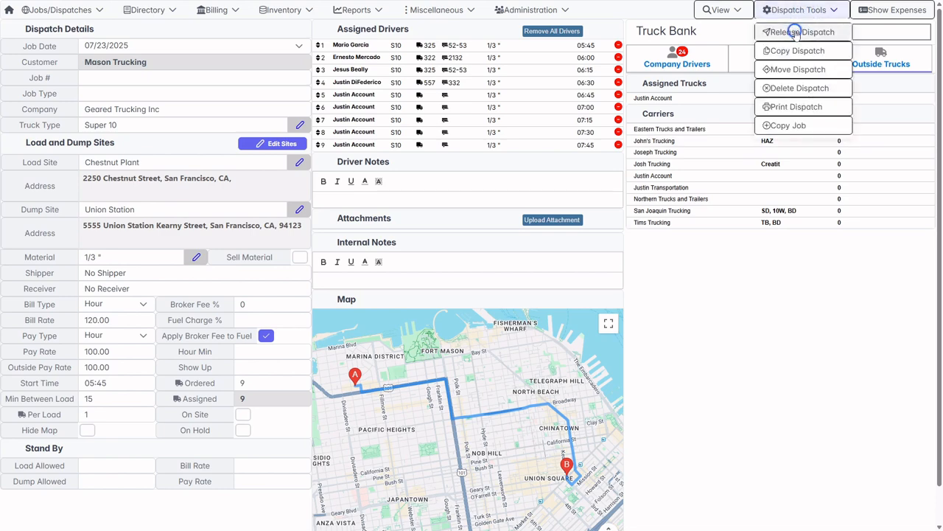
pyautogui.click(795, 32)
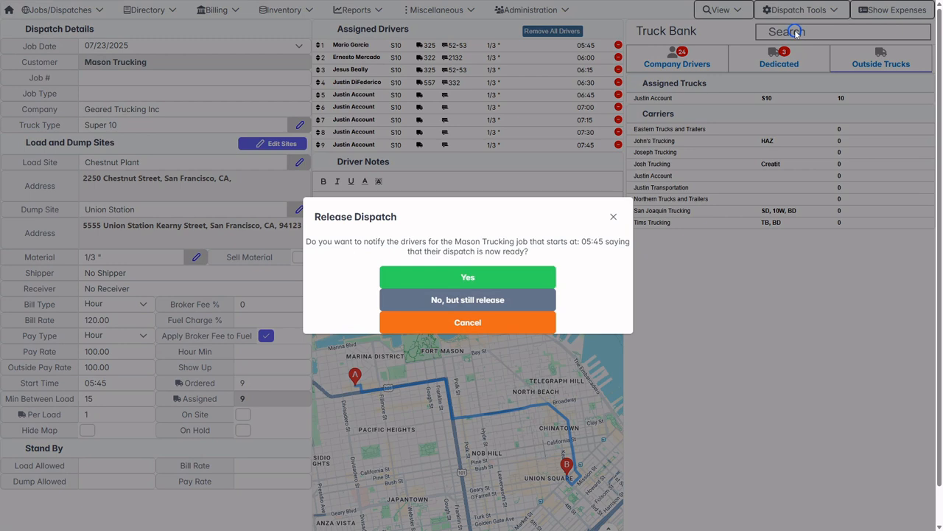
pyautogui.moveTo(554, 221); pyautogui.dragTo(556, 187)
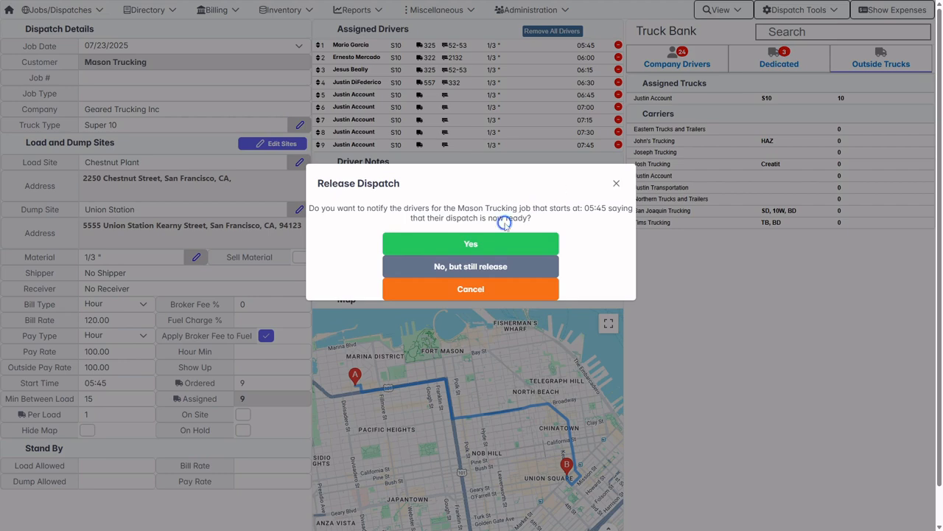
pyautogui.click(486, 245)
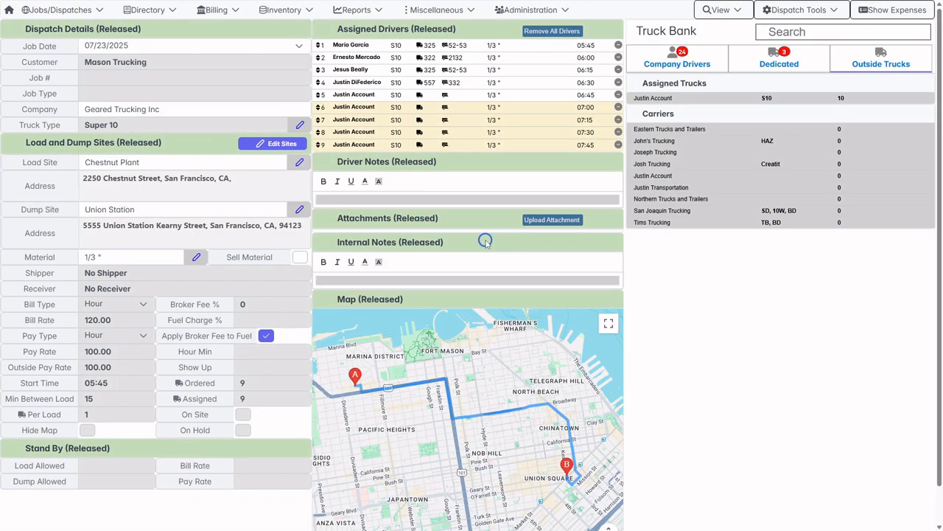